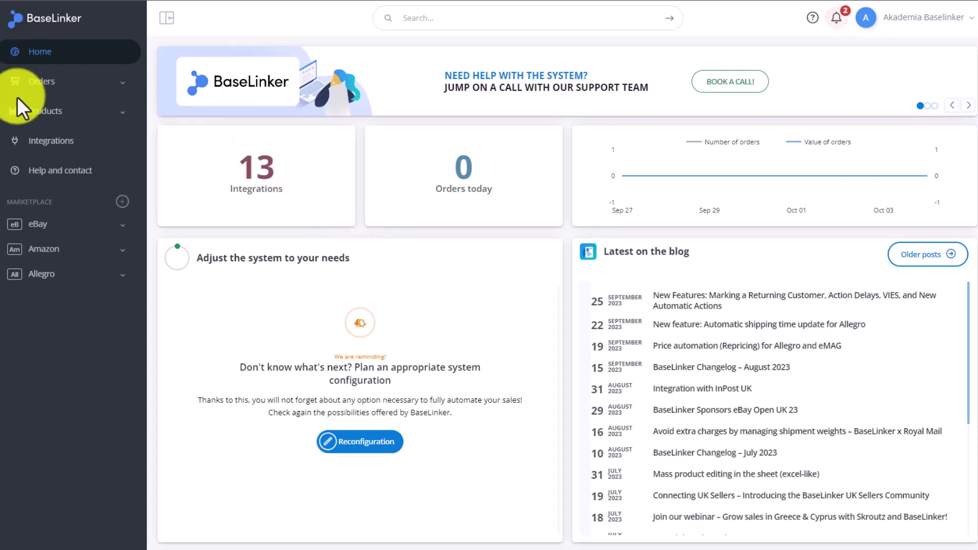
left_click(38, 83)
left_click(51, 105)
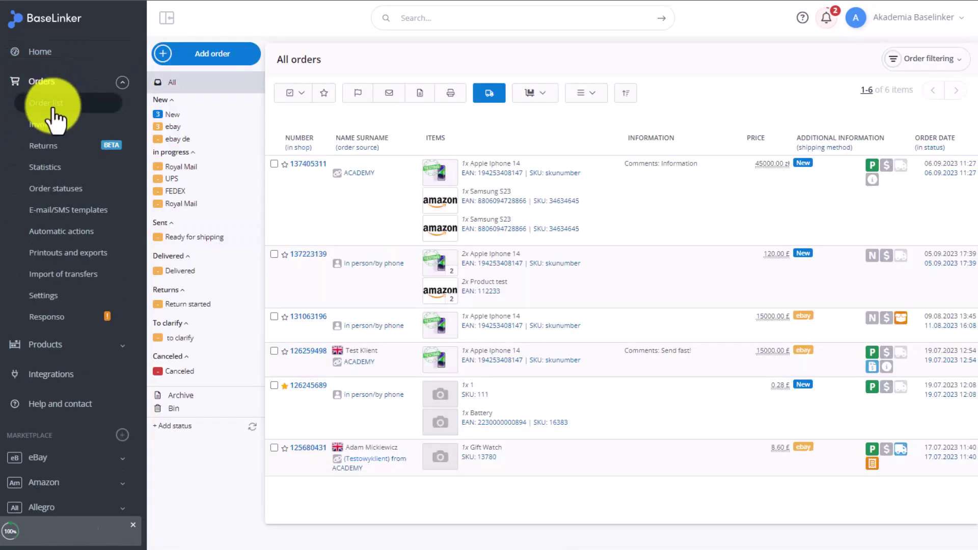
left_click(274, 164)
left_click(274, 254)
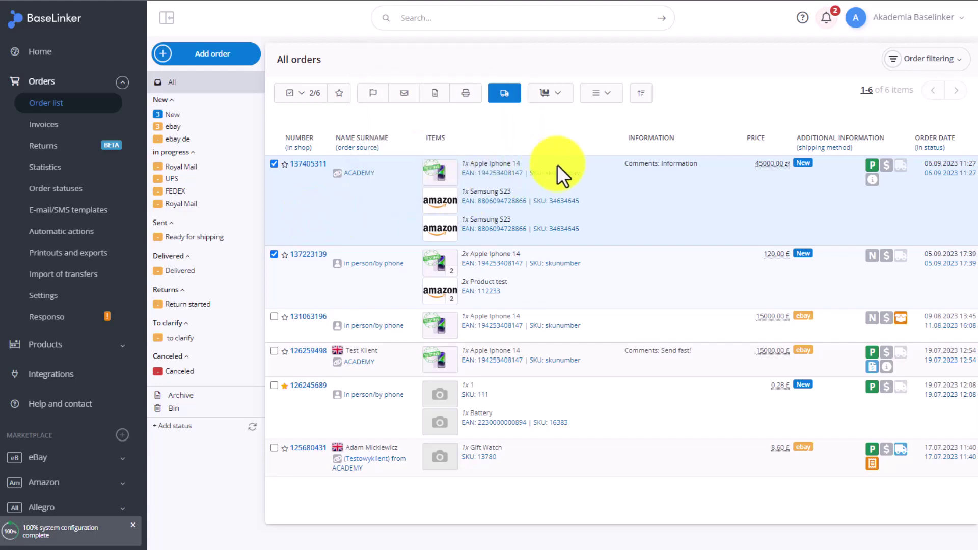
Start Pick products for the two selected orders and view order 137405311's three items
left_click(560, 97)
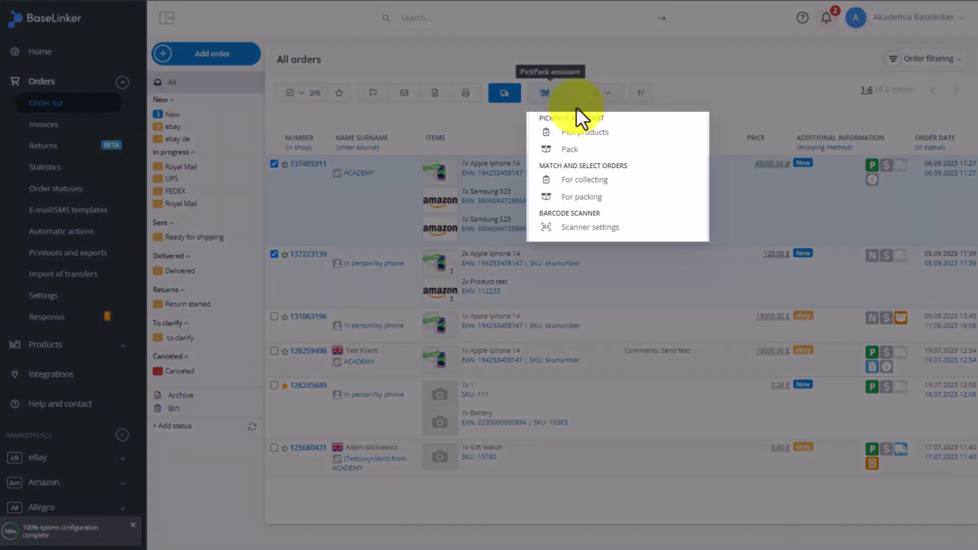
left_click(619, 134)
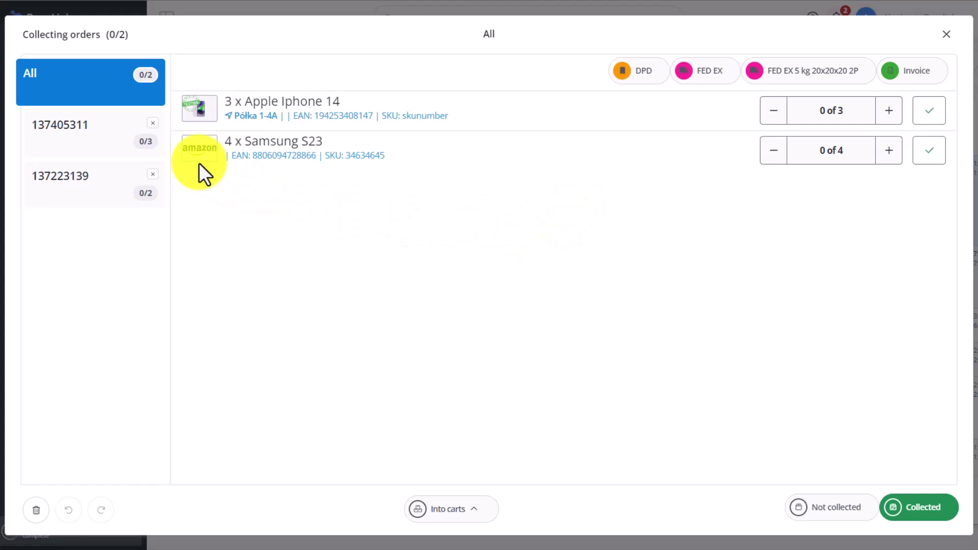
left_click(74, 137)
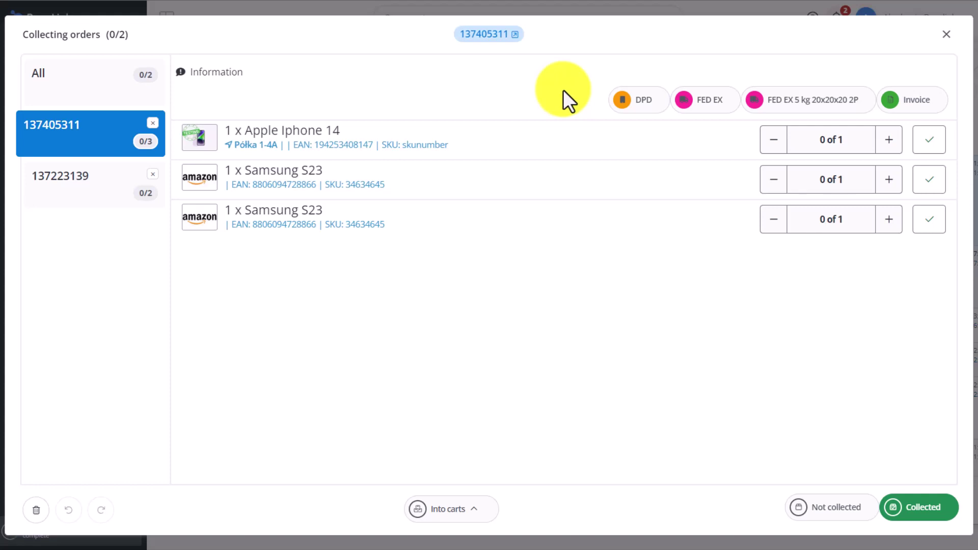
left_click(482, 510)
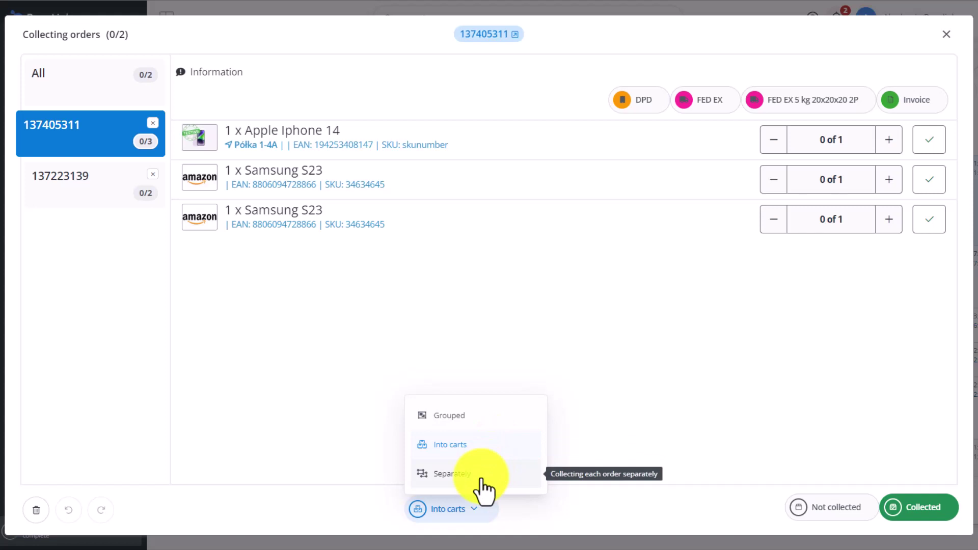
Switch to Into carts mode and place one Apple Iphone 14 into cart A
left_click(478, 451)
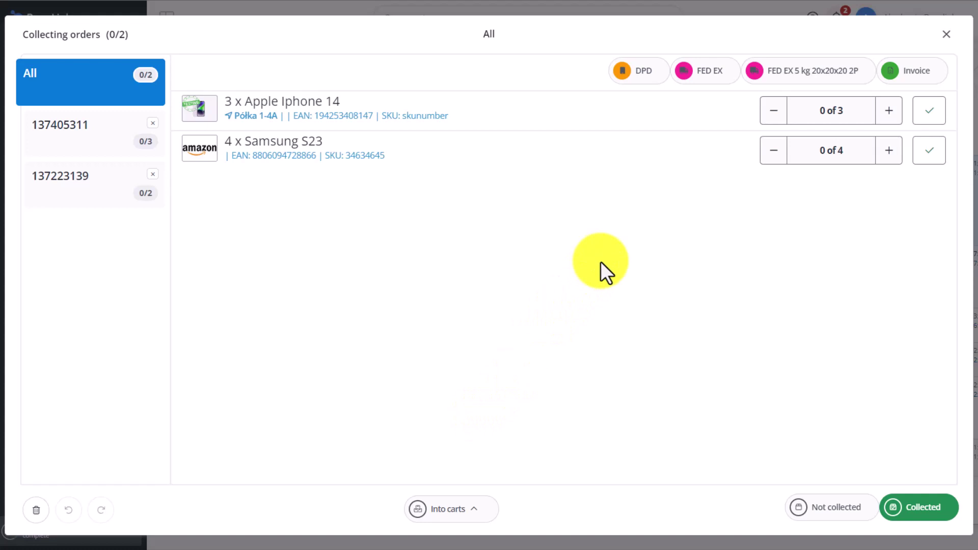
left_click(887, 112)
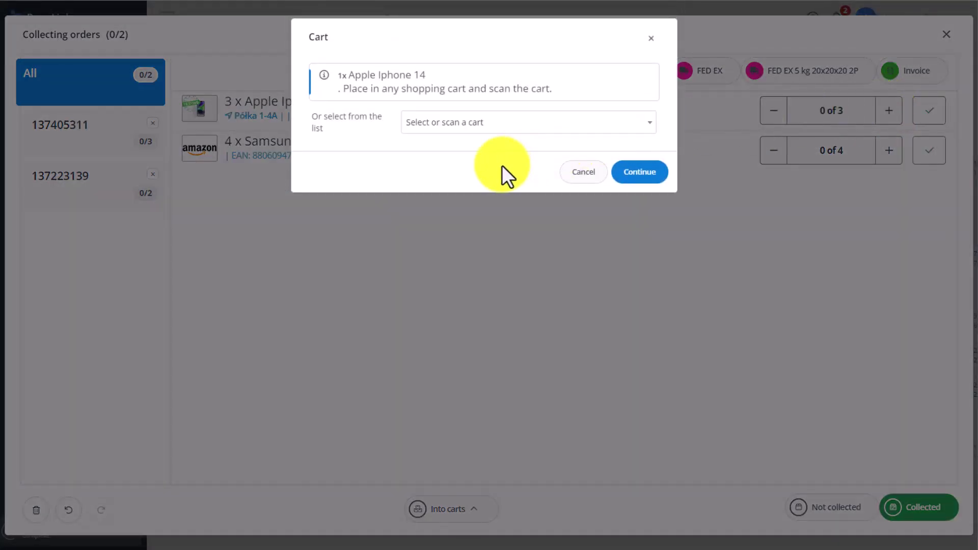
left_click(637, 123)
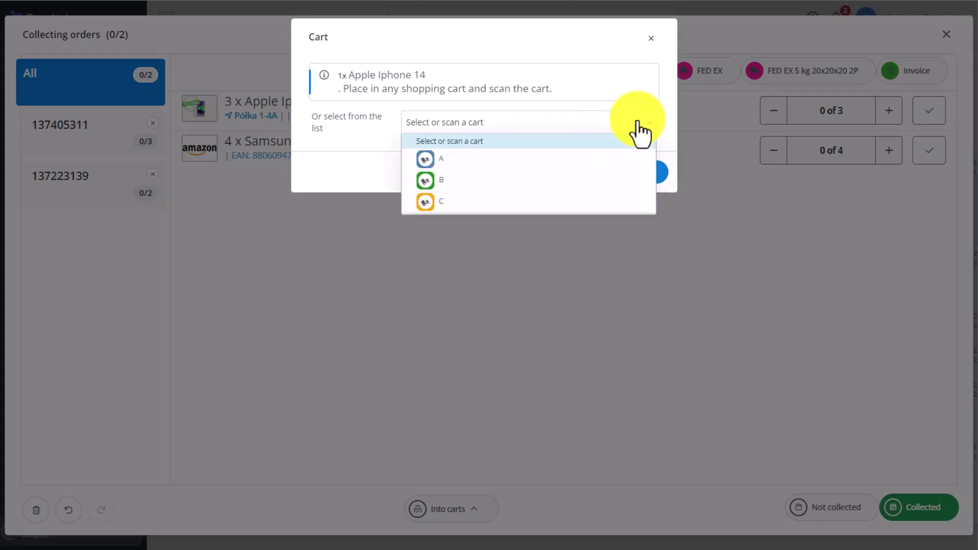
left_click(581, 159)
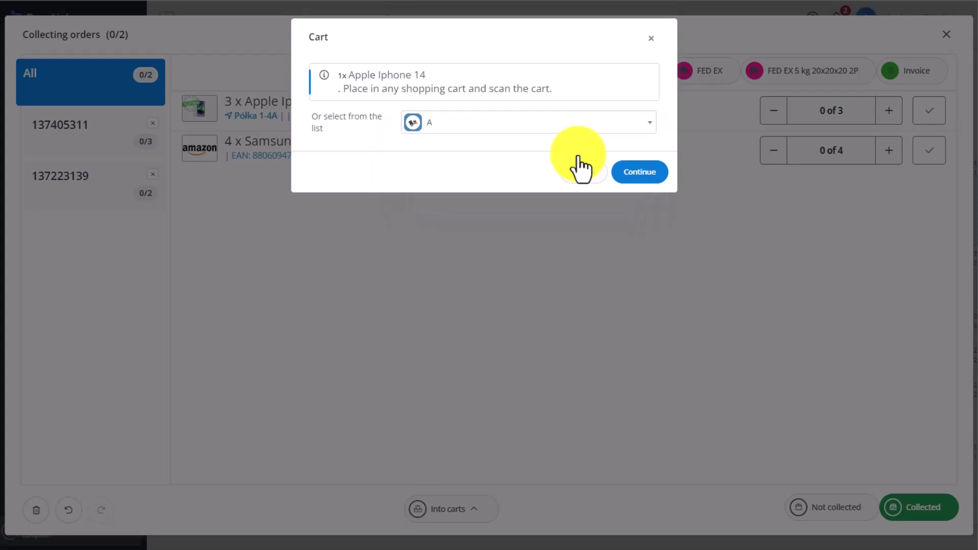
left_click(643, 174)
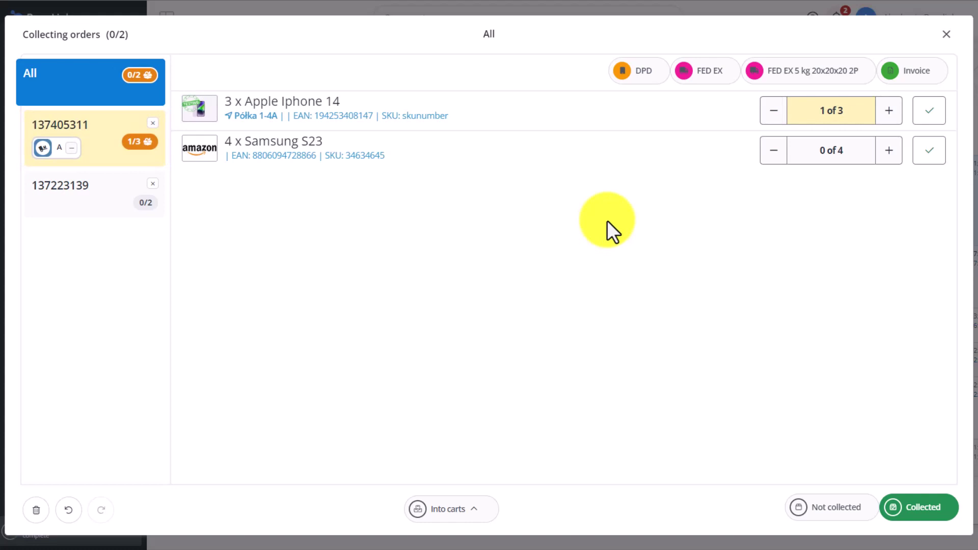
Place one Samsung S23 into cart A, bringing order 137405311 to 2/3
left_click(889, 153)
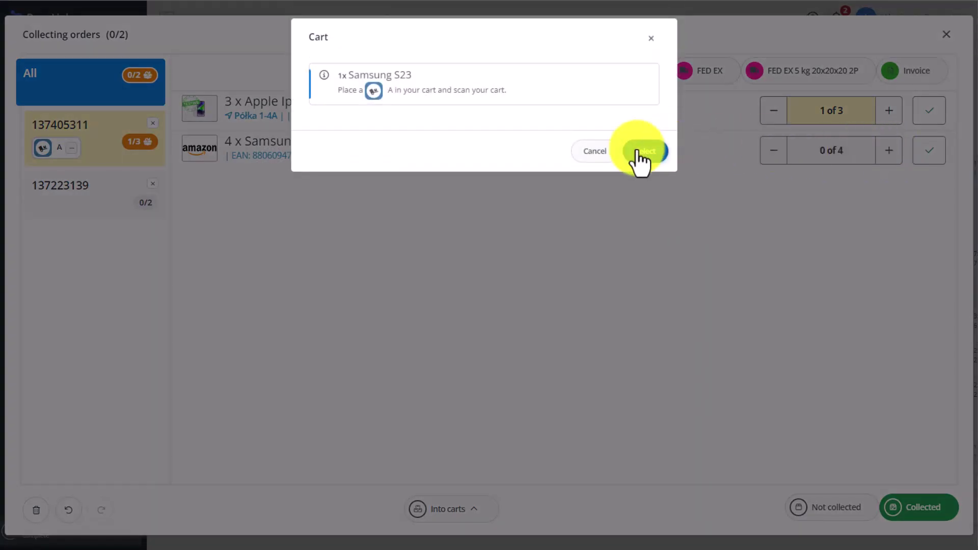
left_click(595, 153)
left_click(891, 155)
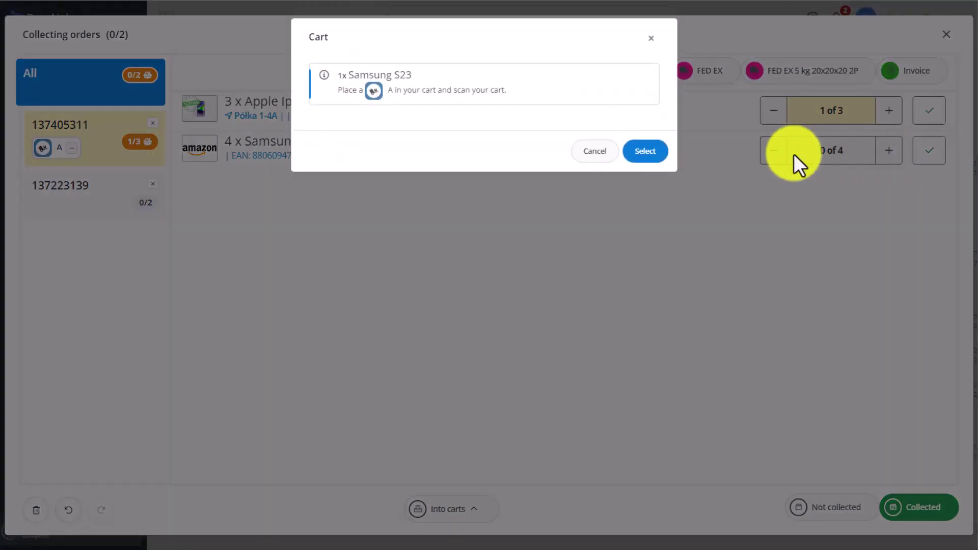
left_click(645, 152)
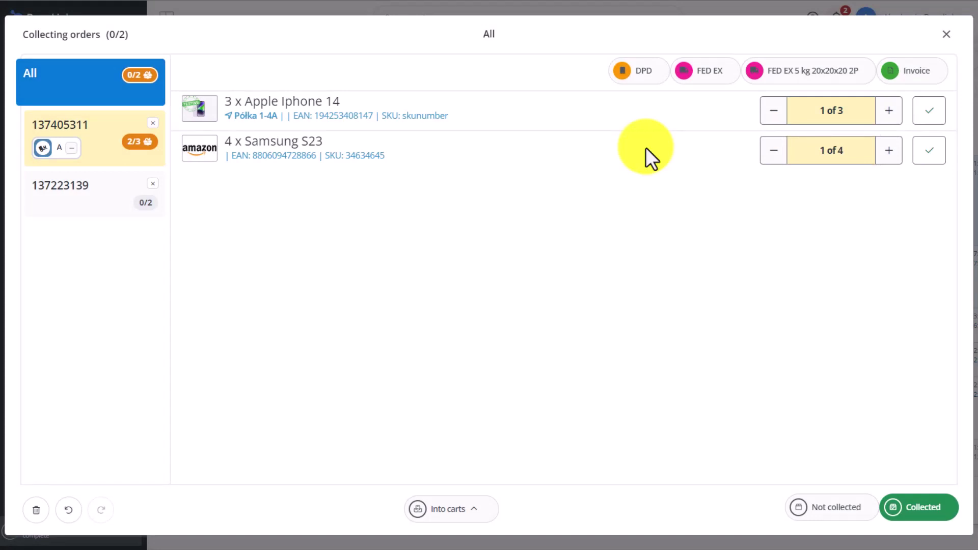
Switch to Separately mode and adjust item counts until order 137405311 reads 3/3
left_click(473, 509)
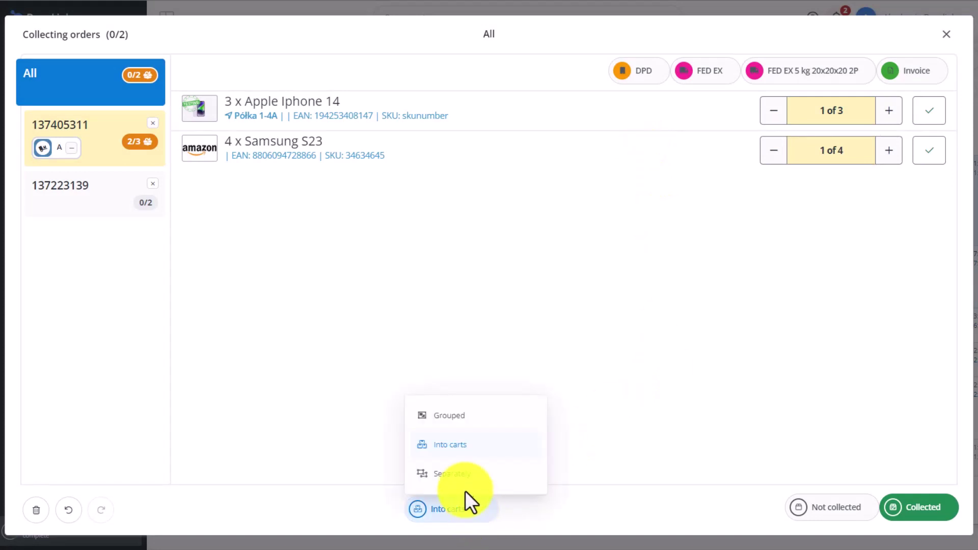
left_click(464, 475)
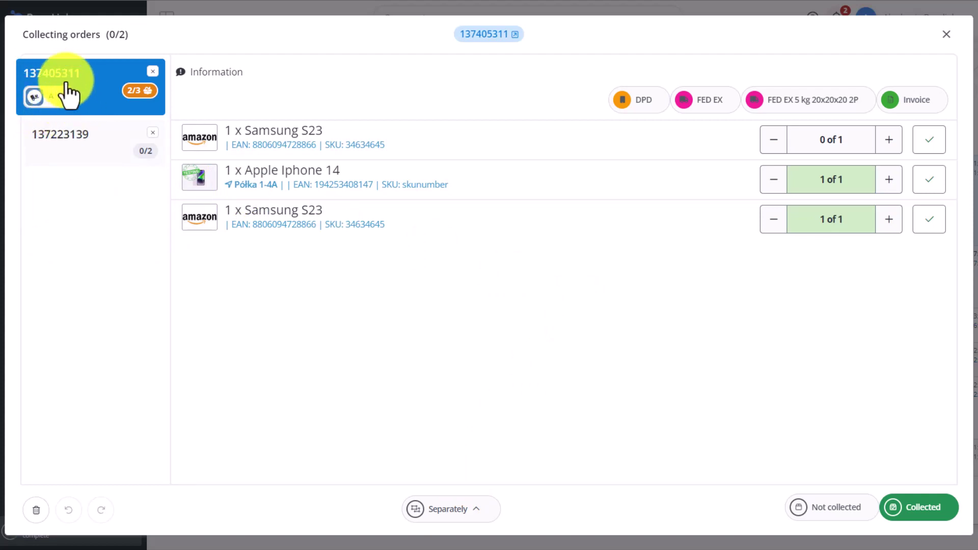
left_click(774, 179)
left_click(882, 188)
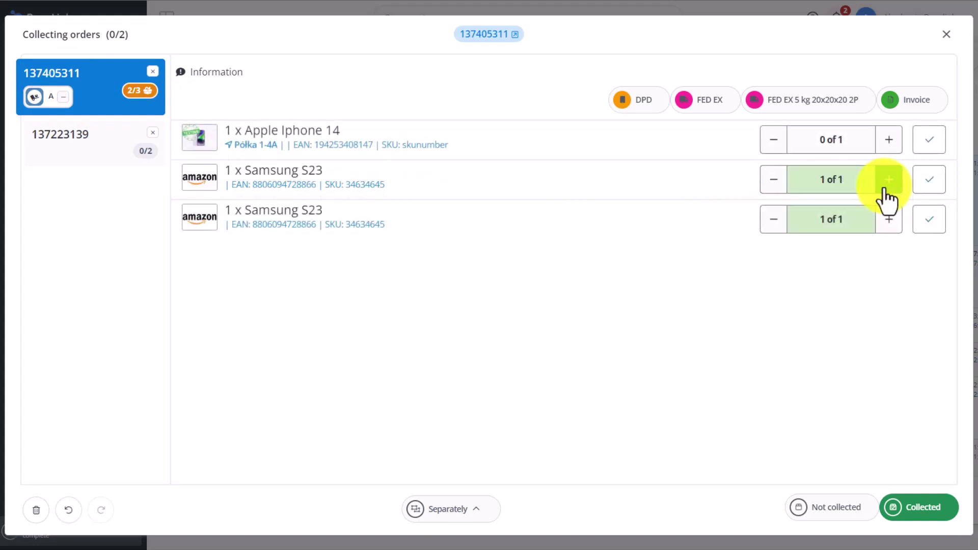
left_click(893, 142)
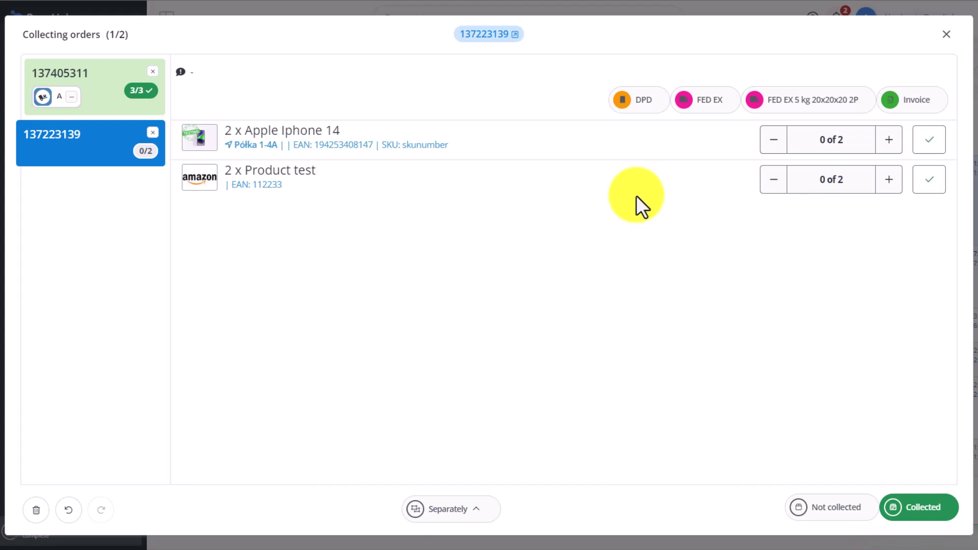
Switch to Grouped collection and collect the remaining two Apple Iphone 14 and two Samsung S23 units
left_click(489, 509)
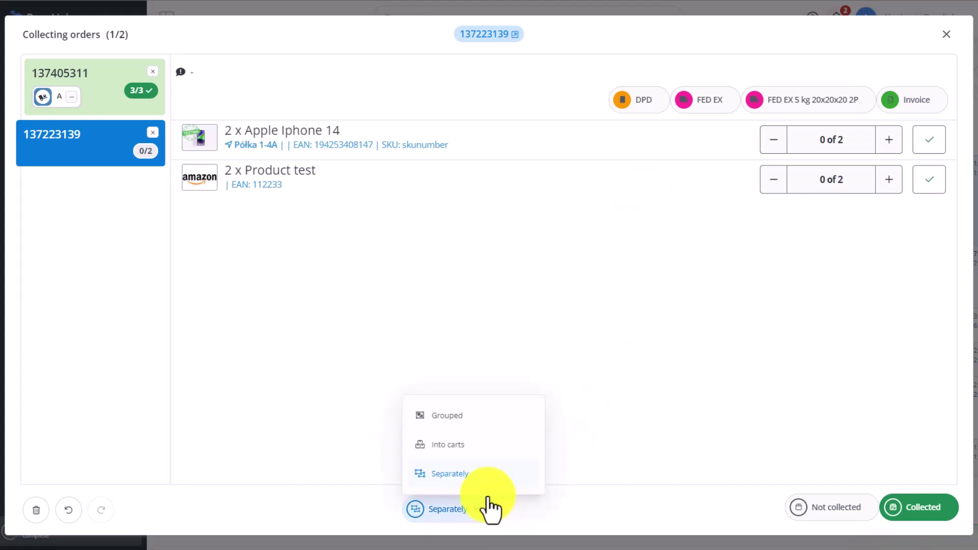
left_click(462, 427)
left_click(571, 138)
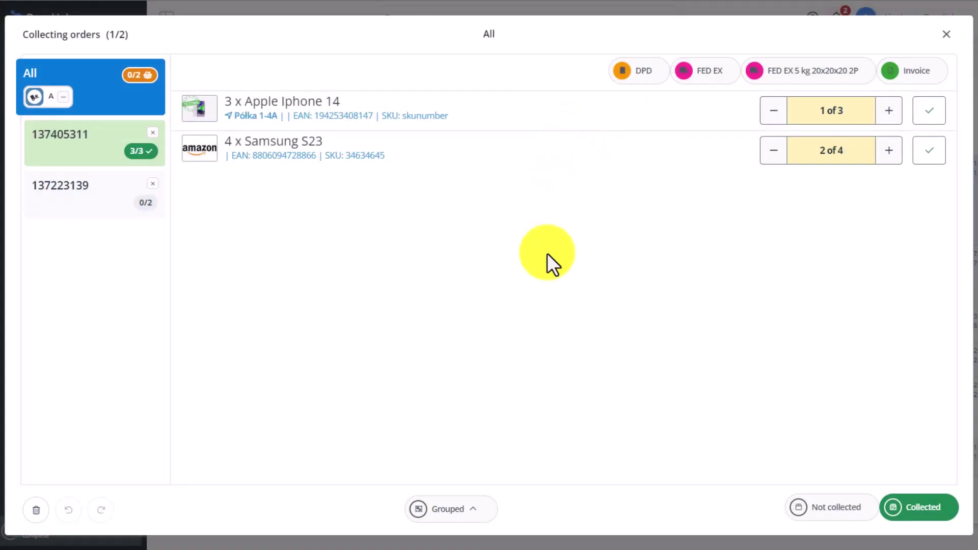
left_click(888, 114)
left_click(888, 115)
left_click(887, 115)
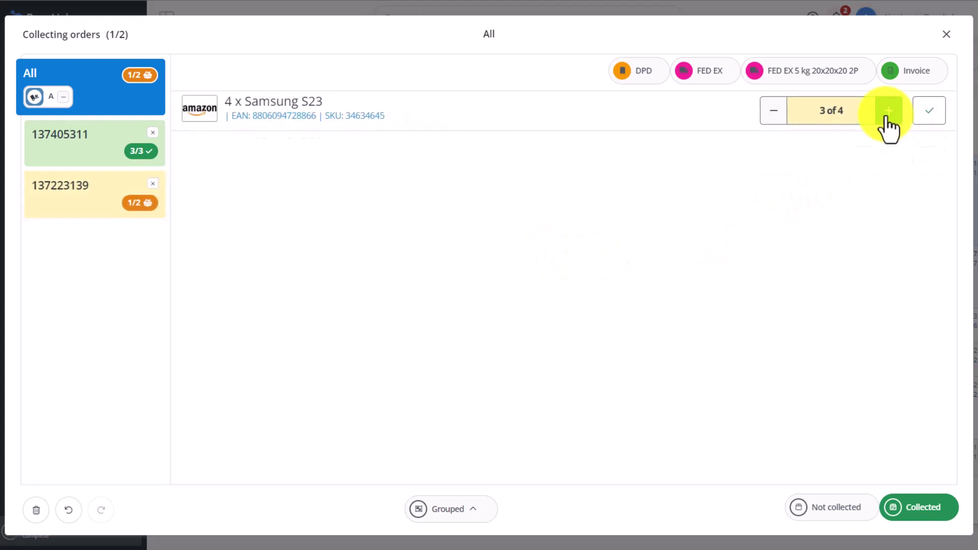
left_click(887, 114)
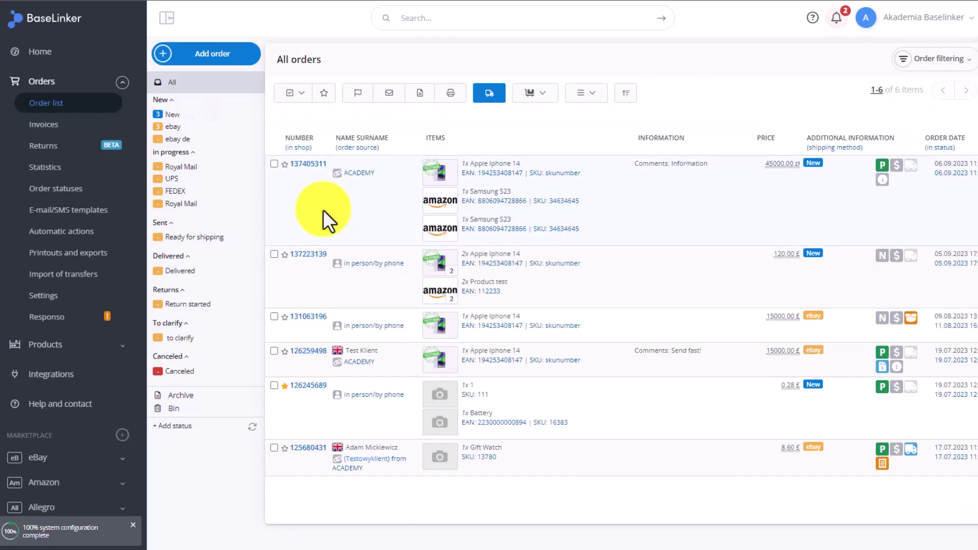
Select the top two orders and launch Pack products from the PickPack assistant
left_click(275, 164)
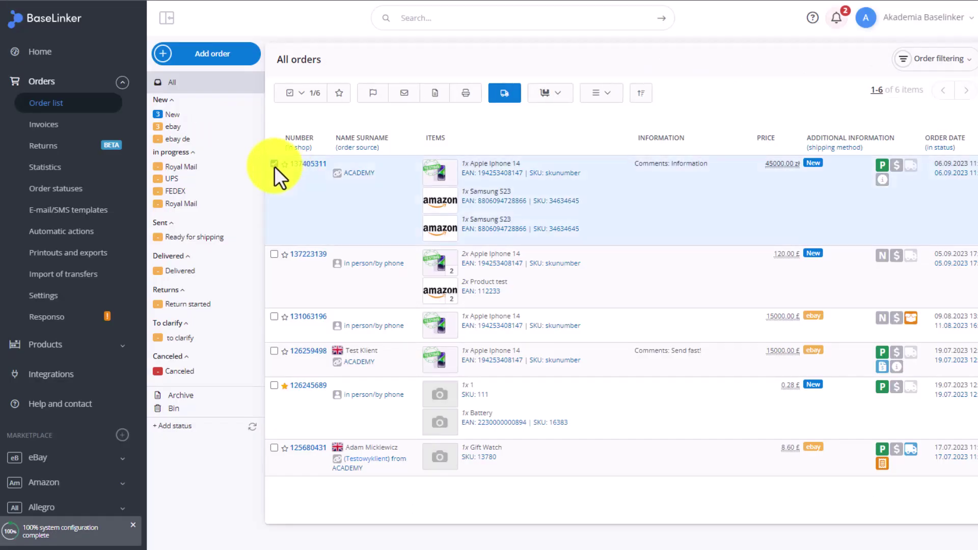
left_click(274, 254)
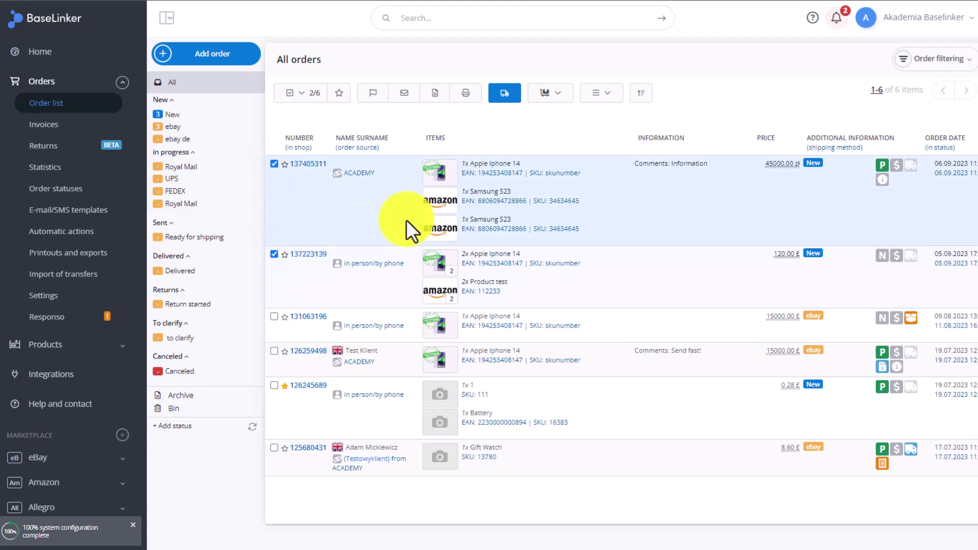
left_click(559, 95)
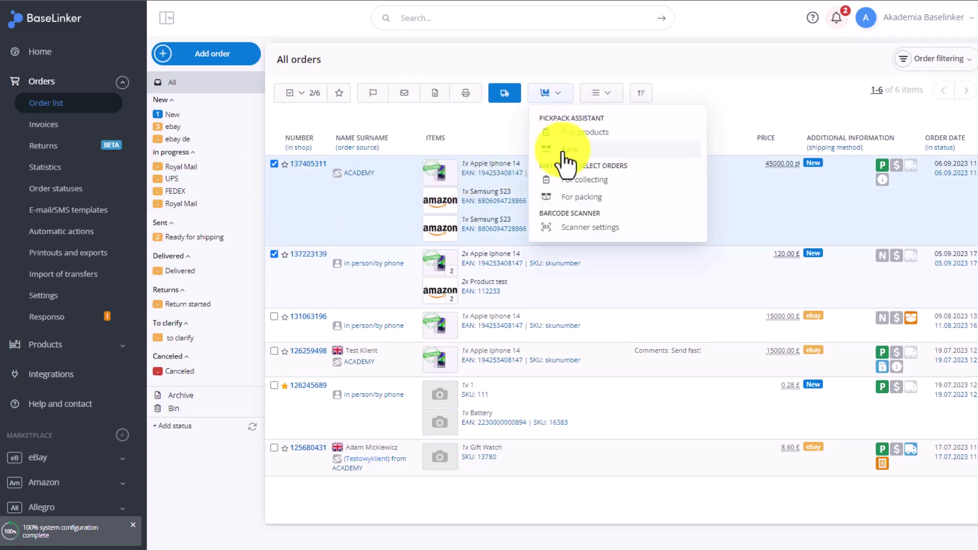
left_click(563, 150)
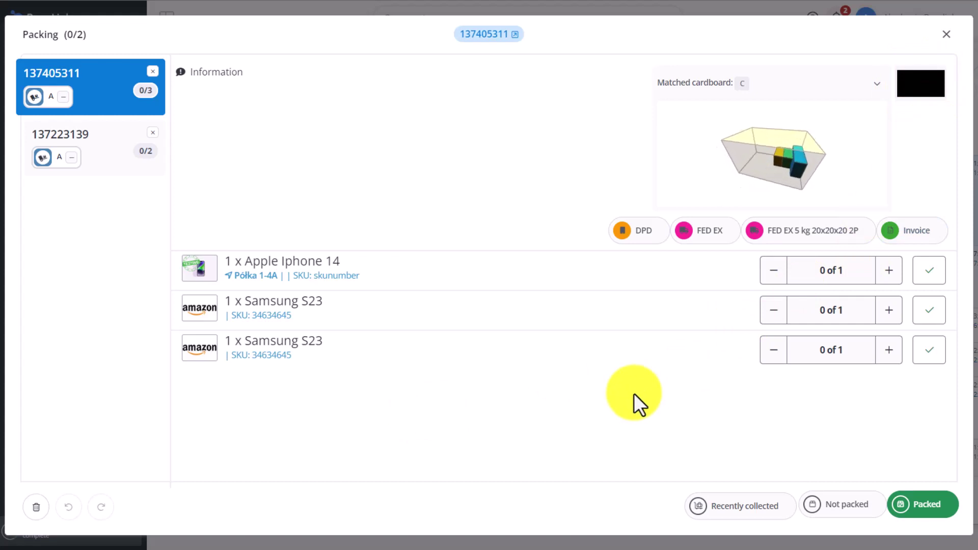
Pack order 137405311's Apple Iphone 14 and both Samsung S23 units, completing it at 3/3
left_click(890, 271)
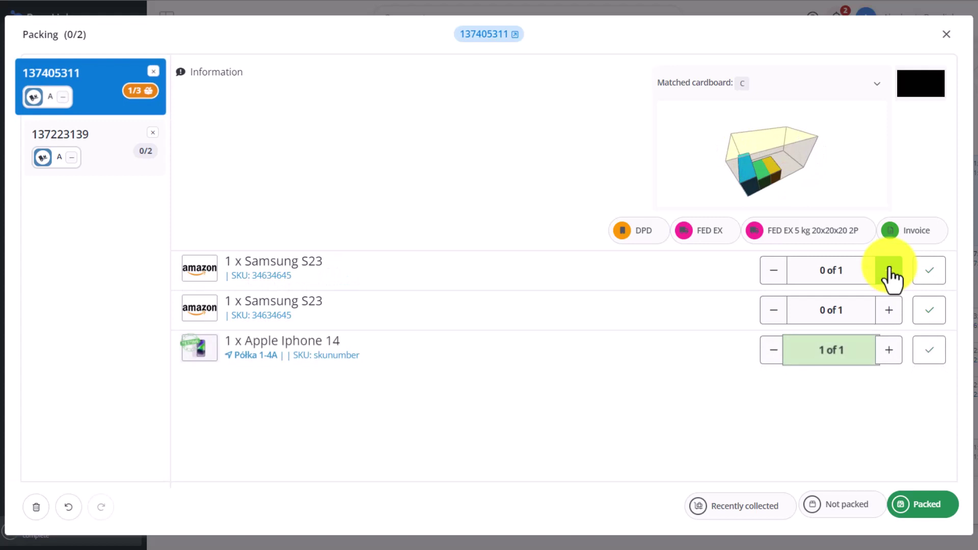
left_click(892, 278)
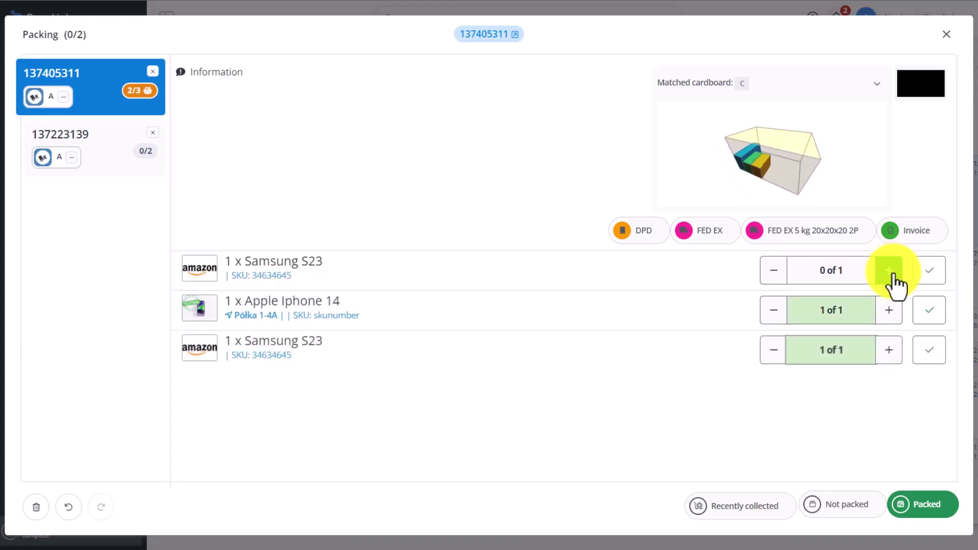
left_click(891, 275)
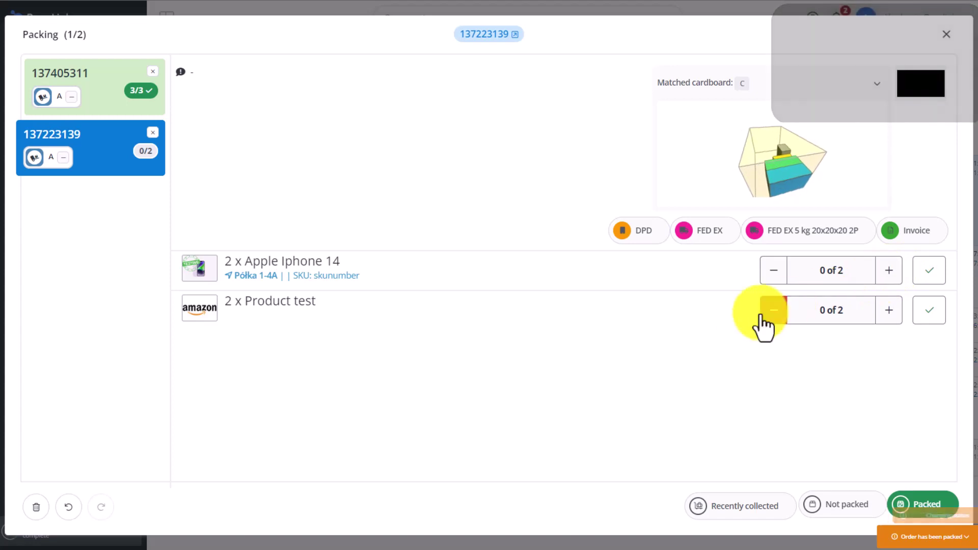
Pack order 137223139's two Apple Iphone 14 and two Product test units to 2 of 2
left_click(889, 276)
left_click(888, 275)
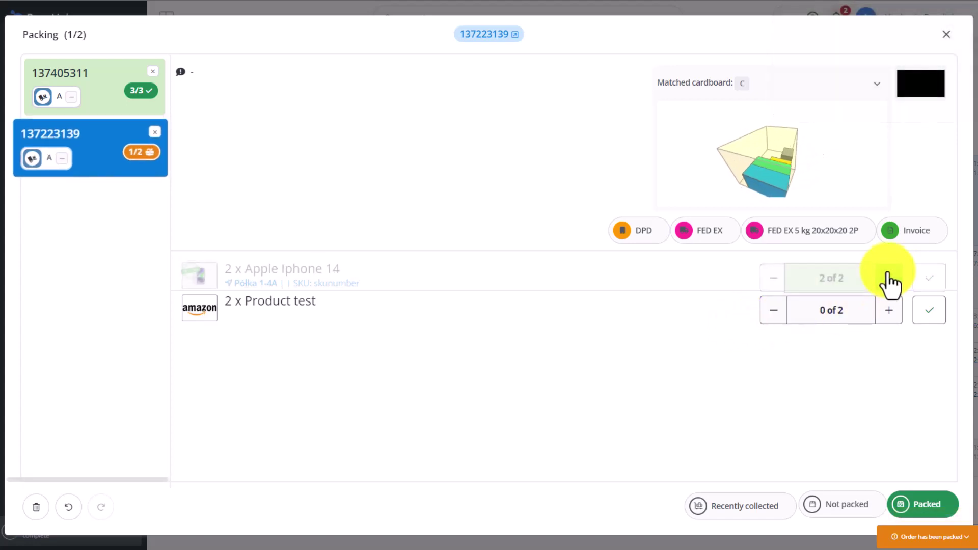
left_click(892, 275)
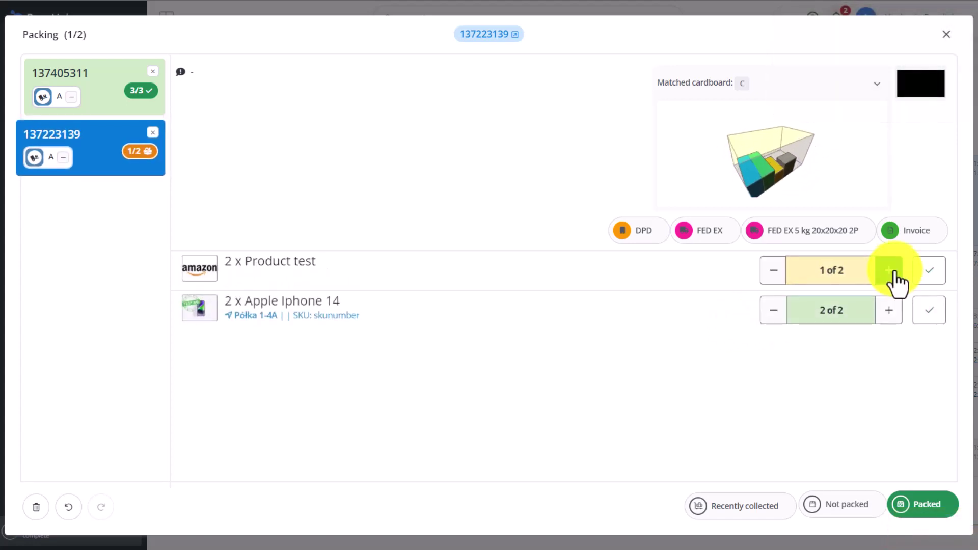
left_click(893, 274)
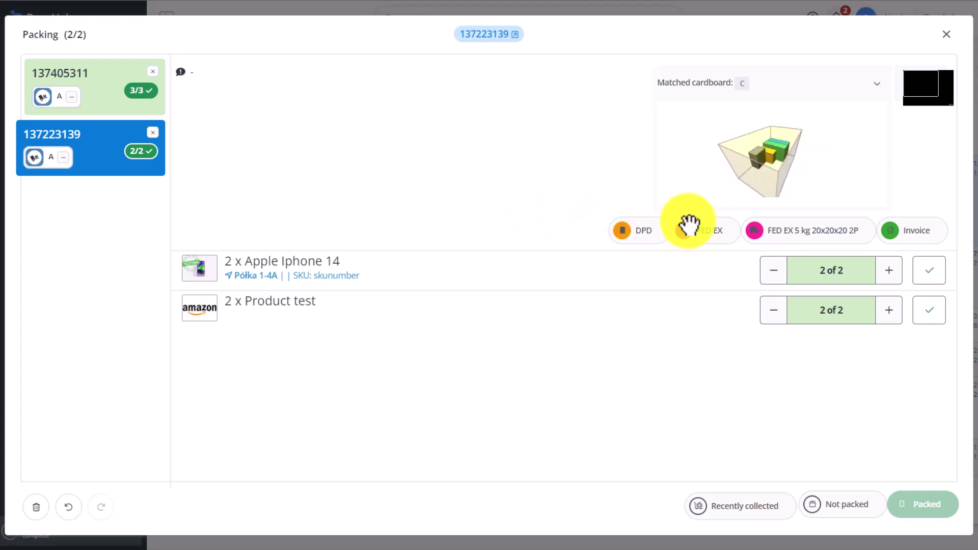
left_click(769, 273)
left_click(769, 272)
left_click(773, 312)
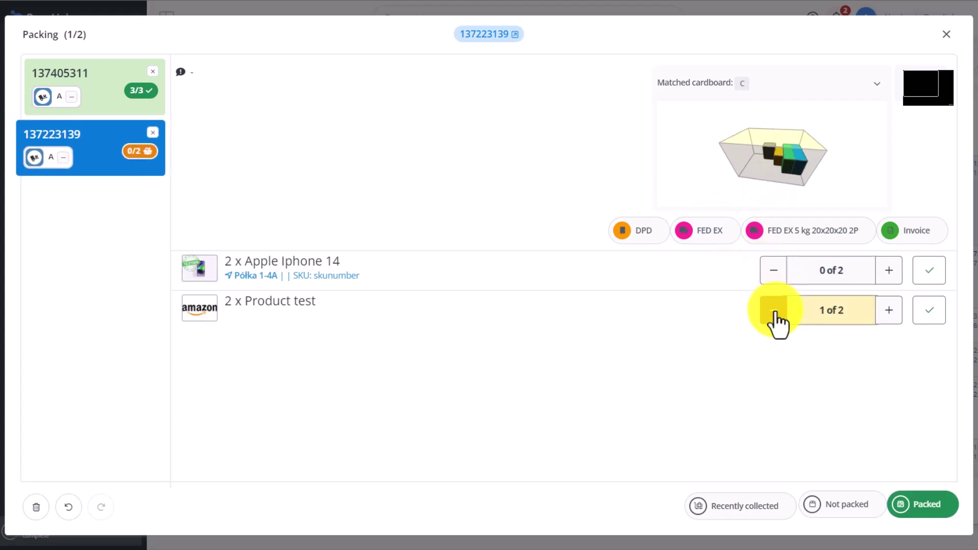
left_click(773, 312)
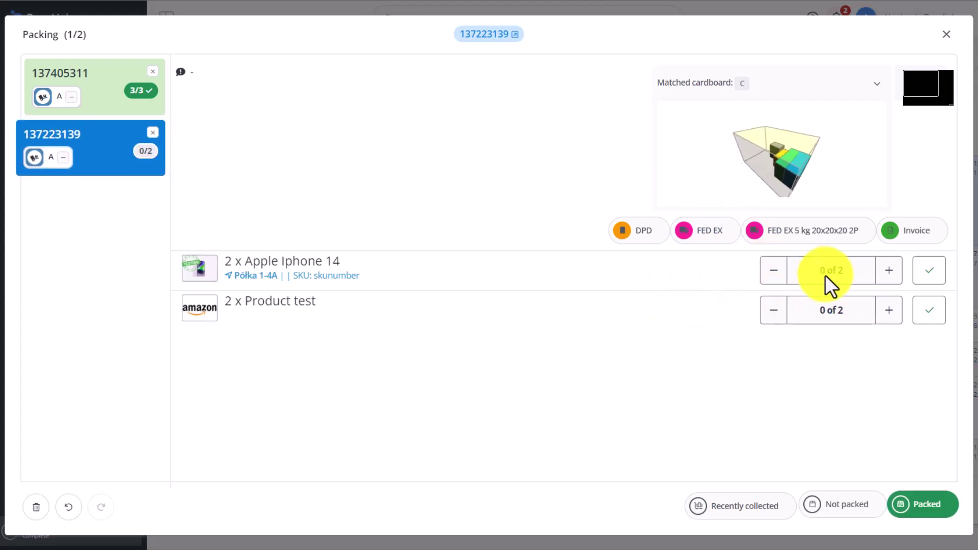
left_click(889, 269)
left_click(889, 269)
left_click(889, 269)
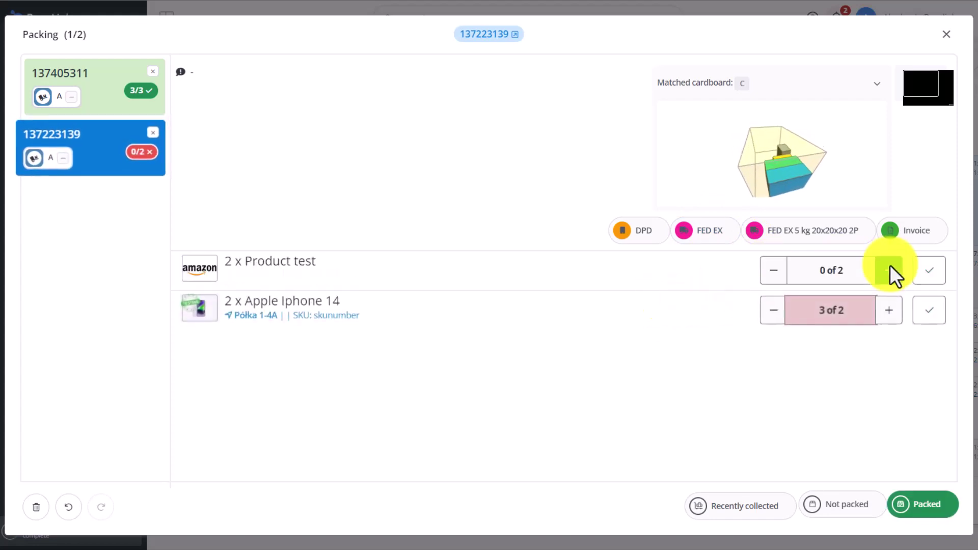
left_click(774, 311)
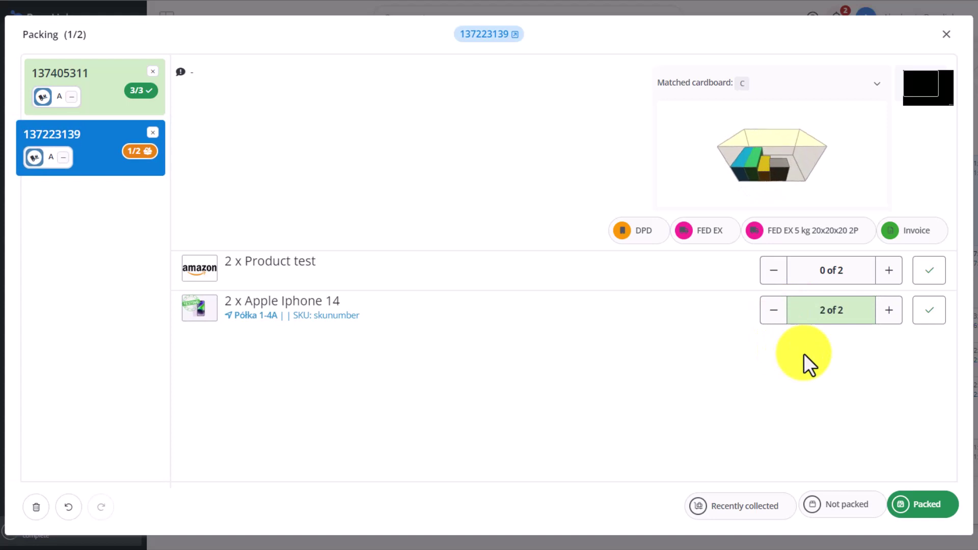
double_click(889, 271)
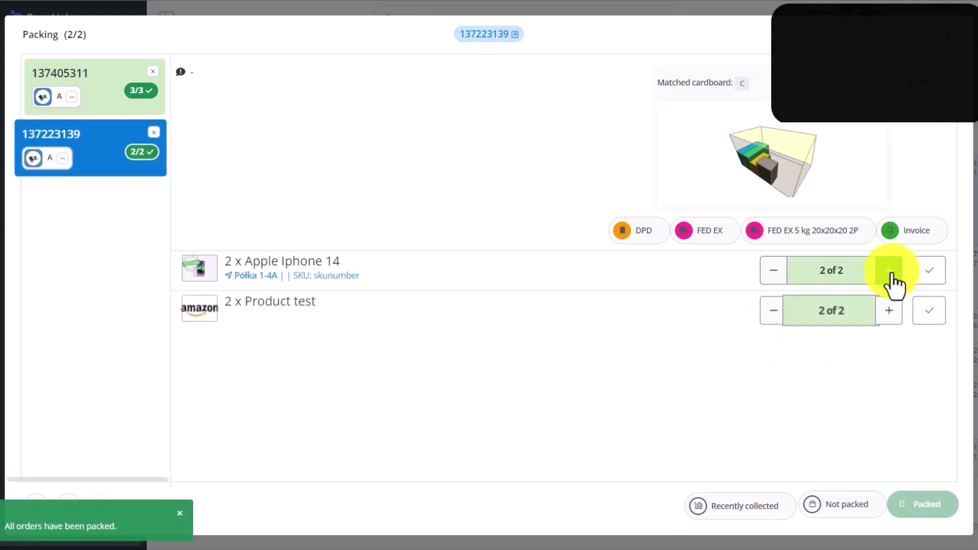